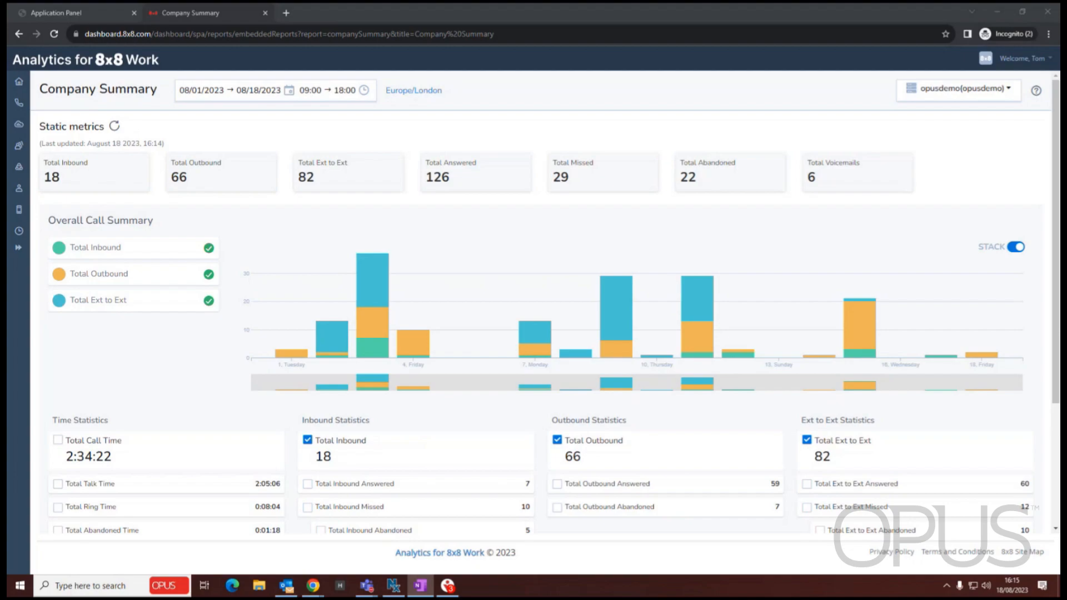
Step: Open the Call Quality Detail report and set its date range to 08/11/2023 through 08/17/2023
mouse_move(318, 356)
mouse_move(17, 128)
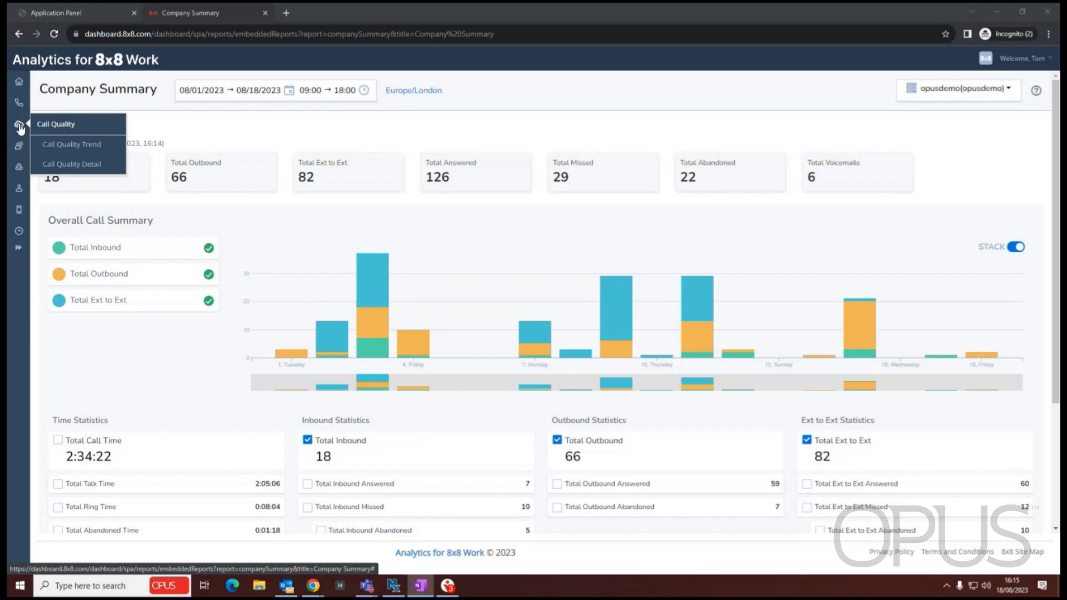
left_click(72, 169)
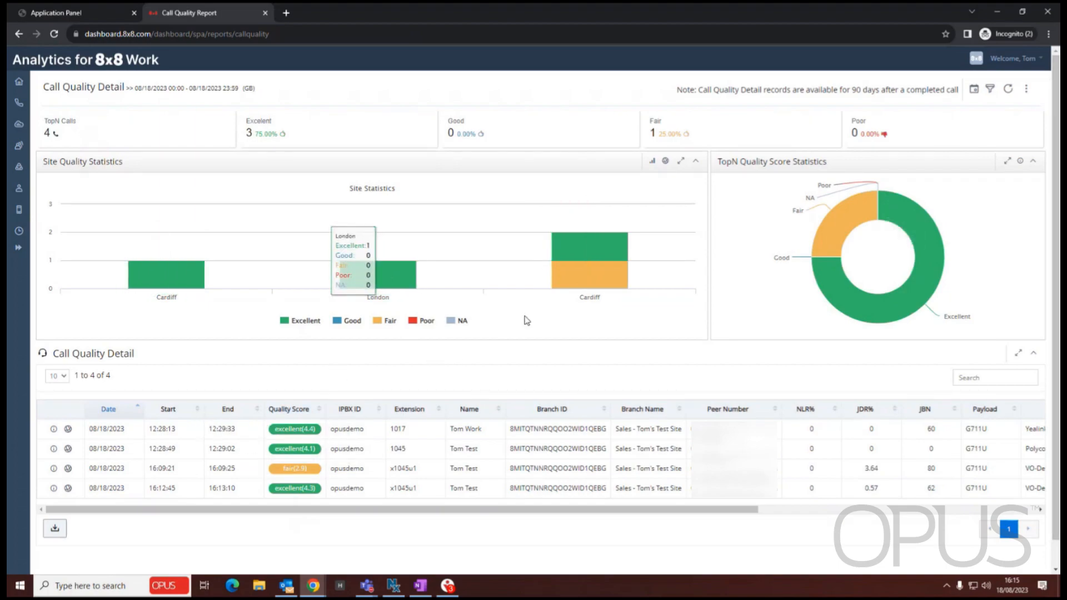
left_click(973, 89)
left_click(952, 147)
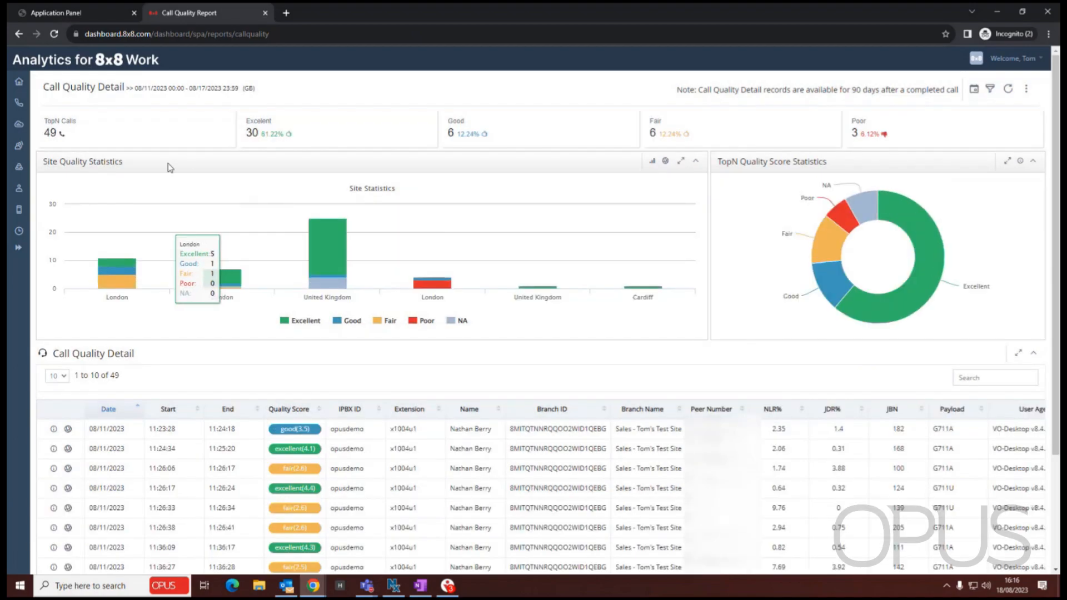
Step: Filter the call quality report with a Top N Limit of 1000
left_click(989, 90)
left_click(512, 260)
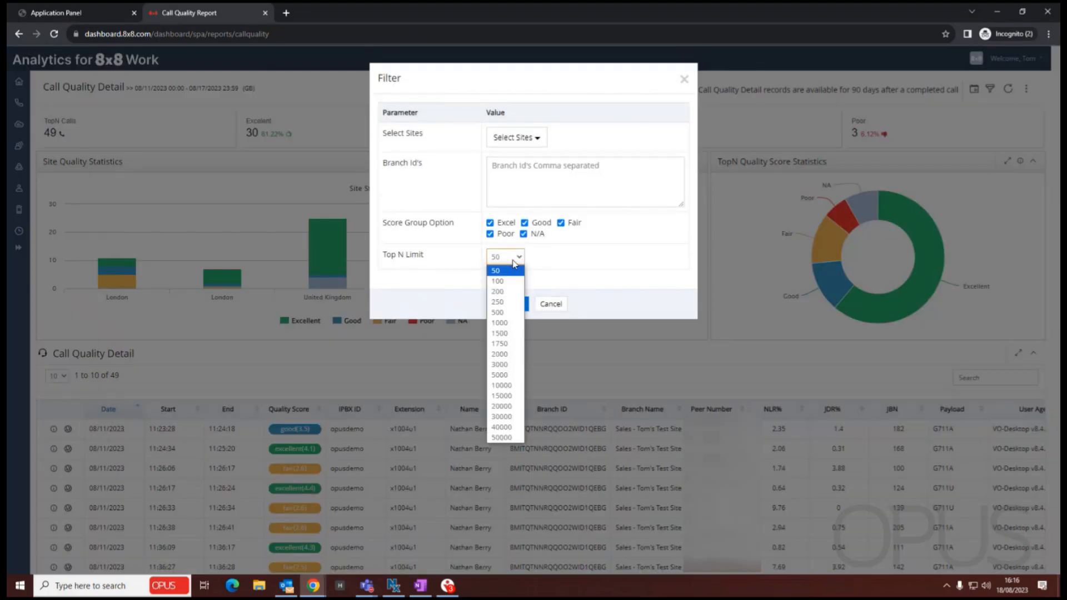
left_click(499, 322)
left_click(505, 306)
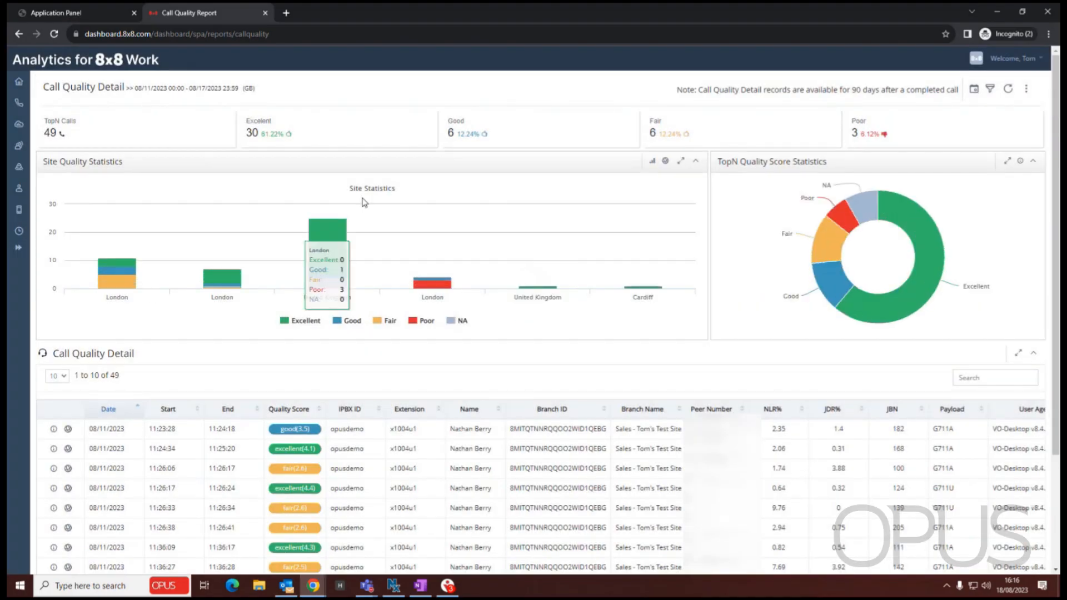
Step: Examine the site quality charts and the call records on the first page, including the User Agent and location columns
scroll(554, 197, "down", 3)
scroll(546, 249, "up", 3)
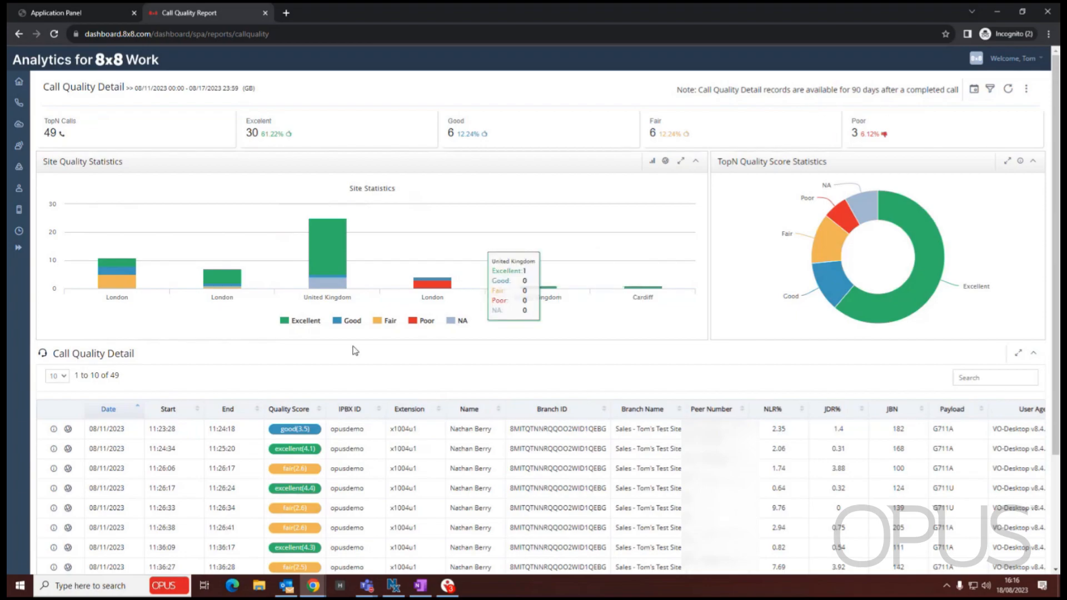
scroll(411, 383, "down", 3)
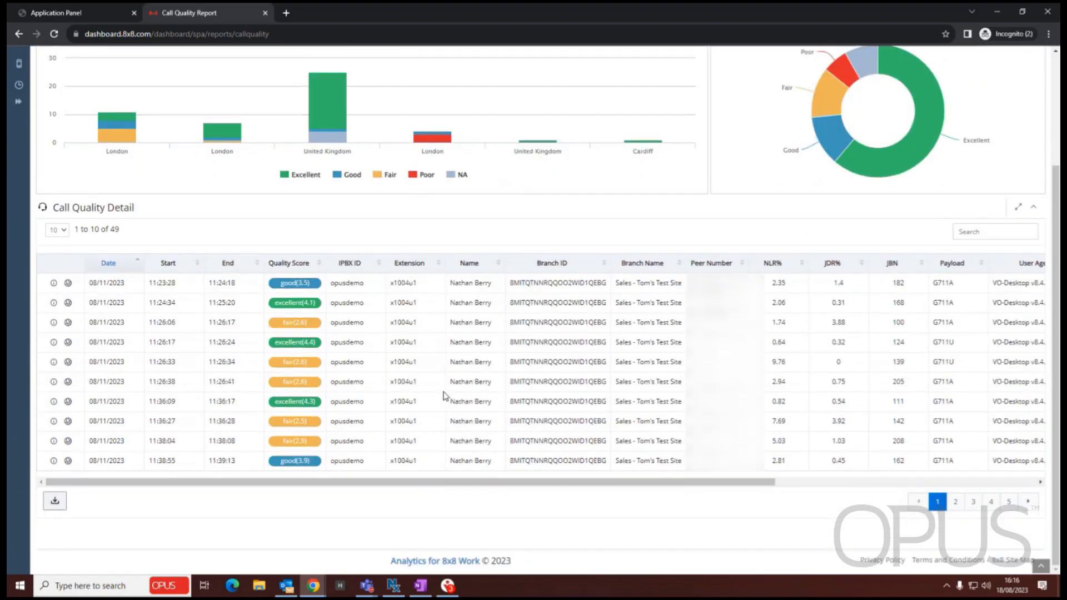
scroll(450, 403, "up", 3)
scroll(459, 304, "down", 1)
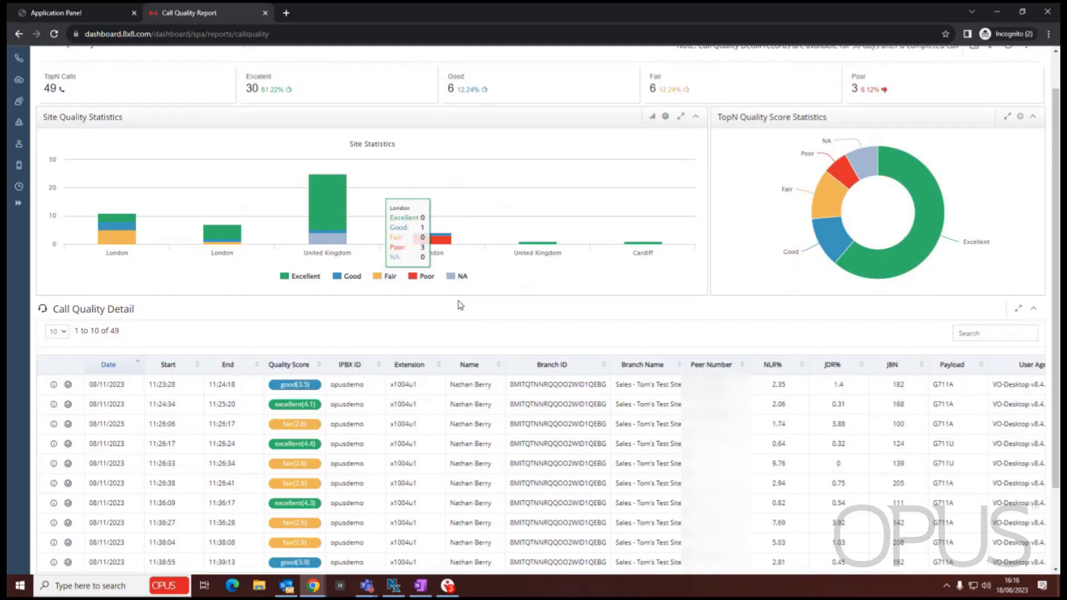
scroll(459, 304, "down", 2)
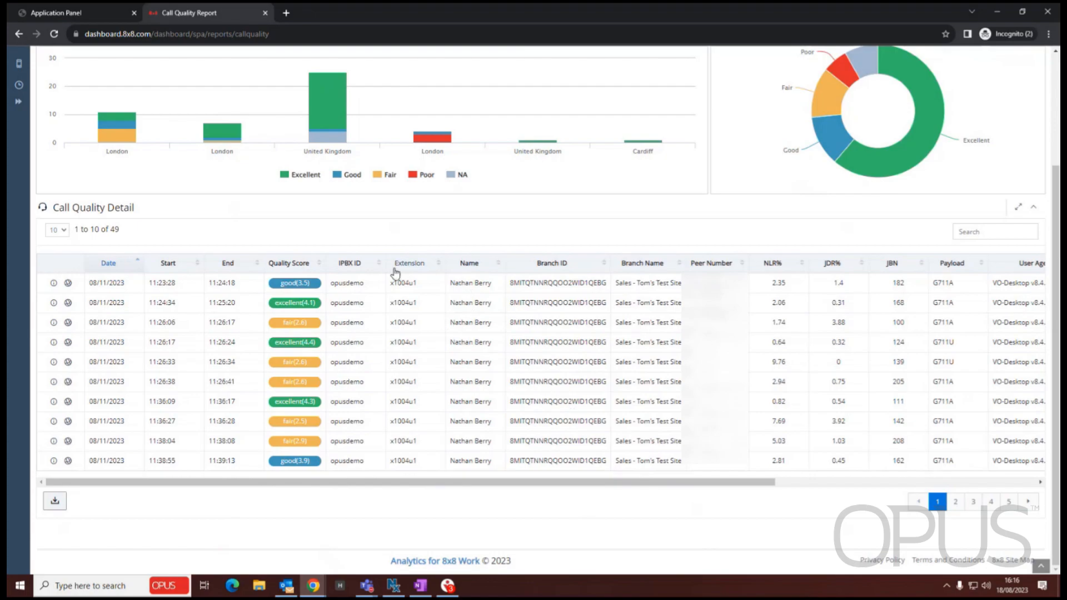
left_click_drag(702, 482, 888, 482)
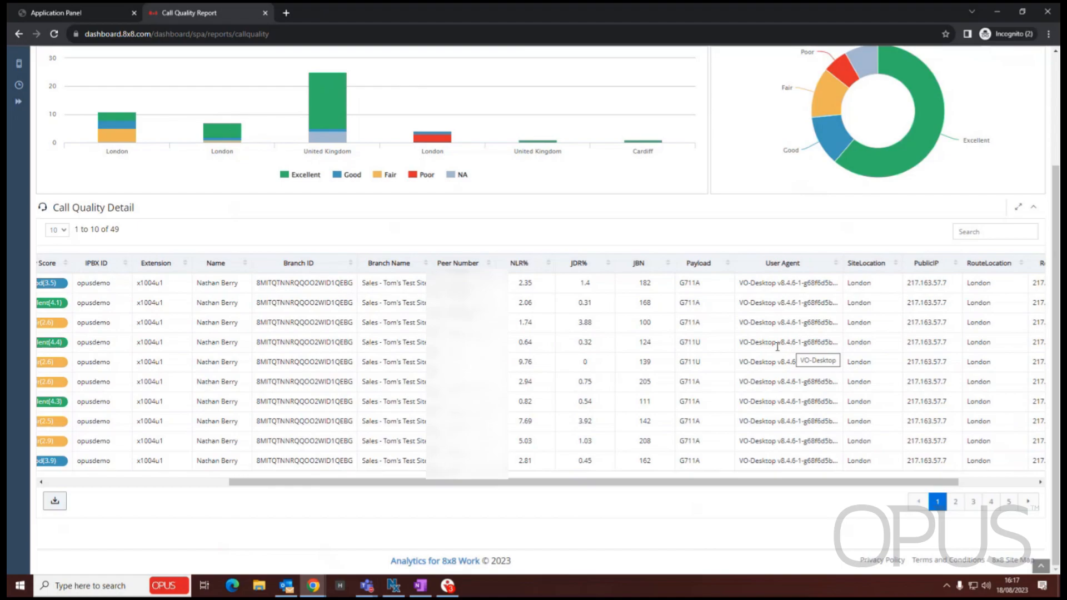
left_click(447, 585)
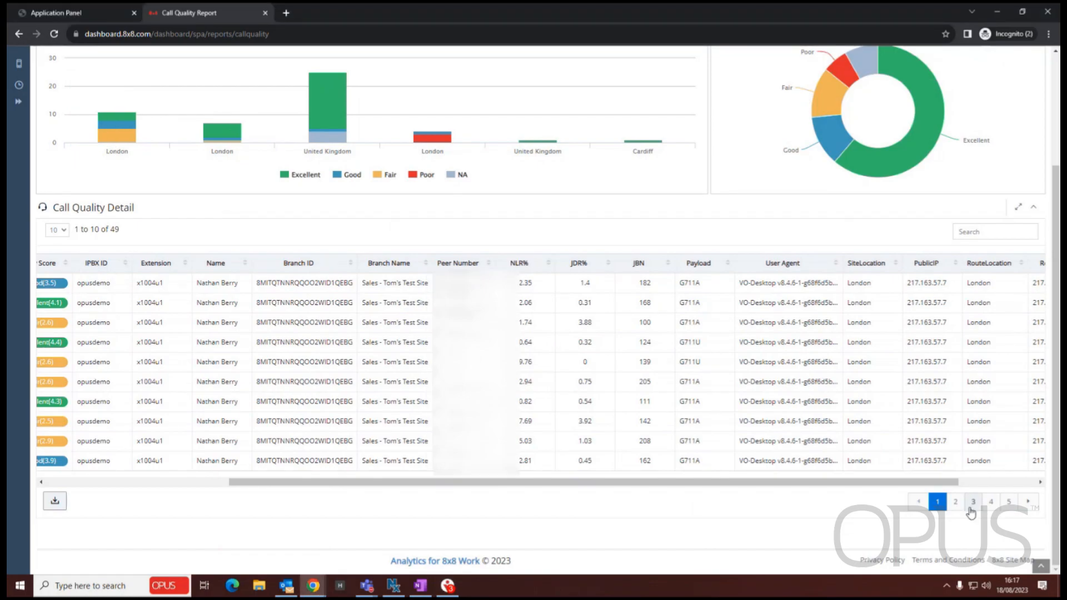
Step: Inspect all columns of the call records on page 3, from Quality Score to Network Type, and return to page 1
left_click(972, 503)
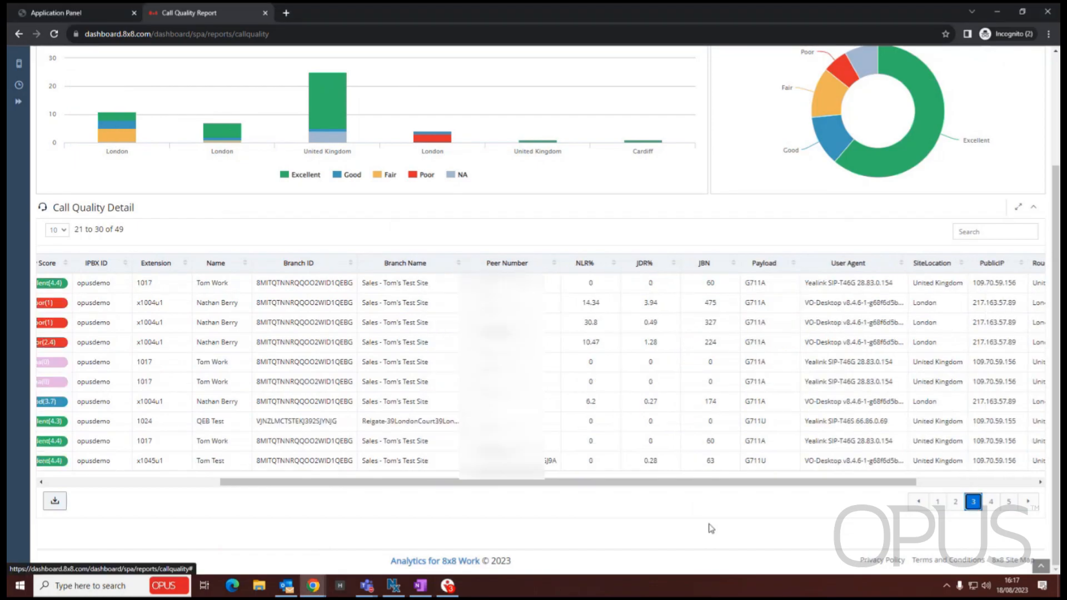
left_click_drag(597, 484, 305, 478)
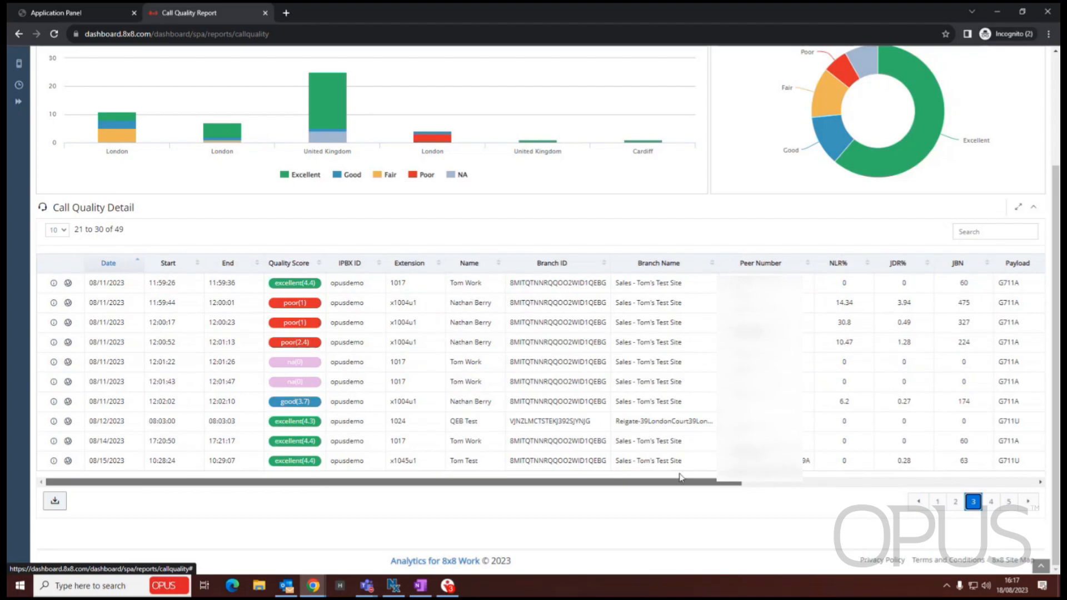
left_click_drag(669, 483, 879, 484)
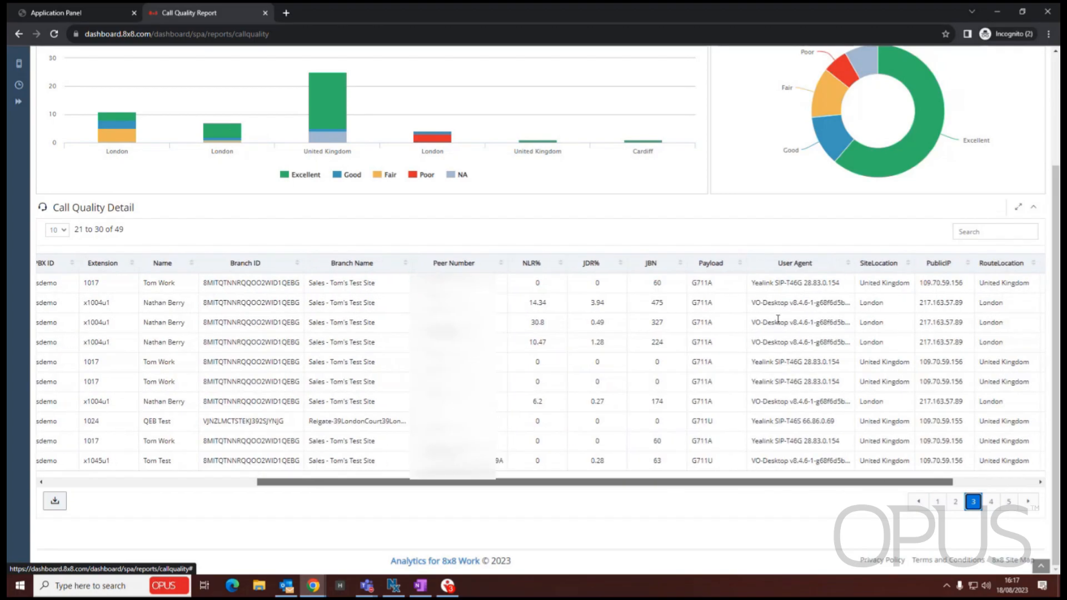
left_click_drag(755, 483, 858, 483)
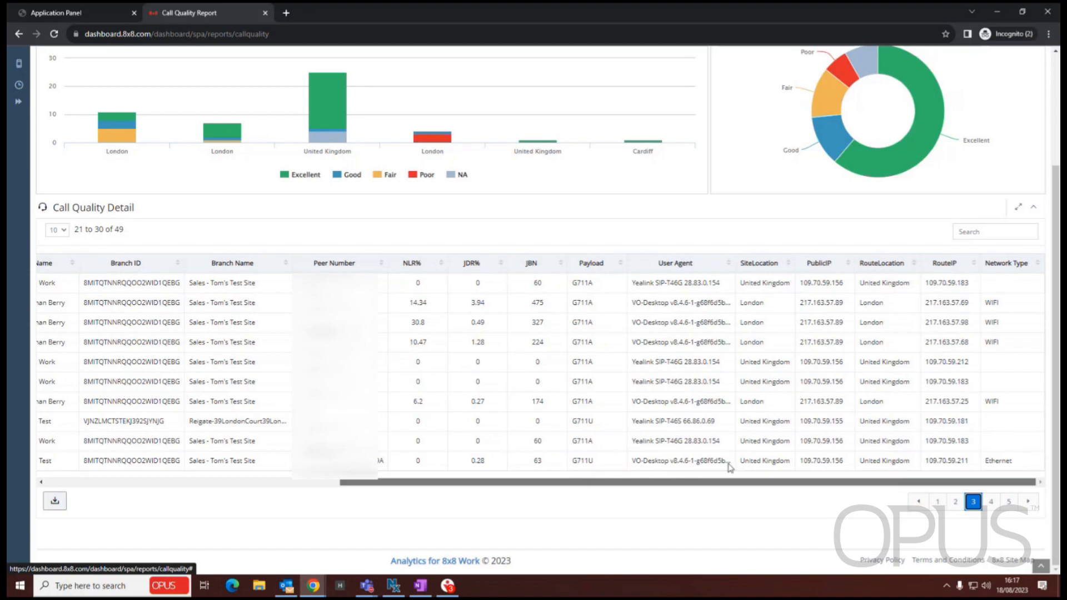
left_click_drag(649, 482, 323, 487)
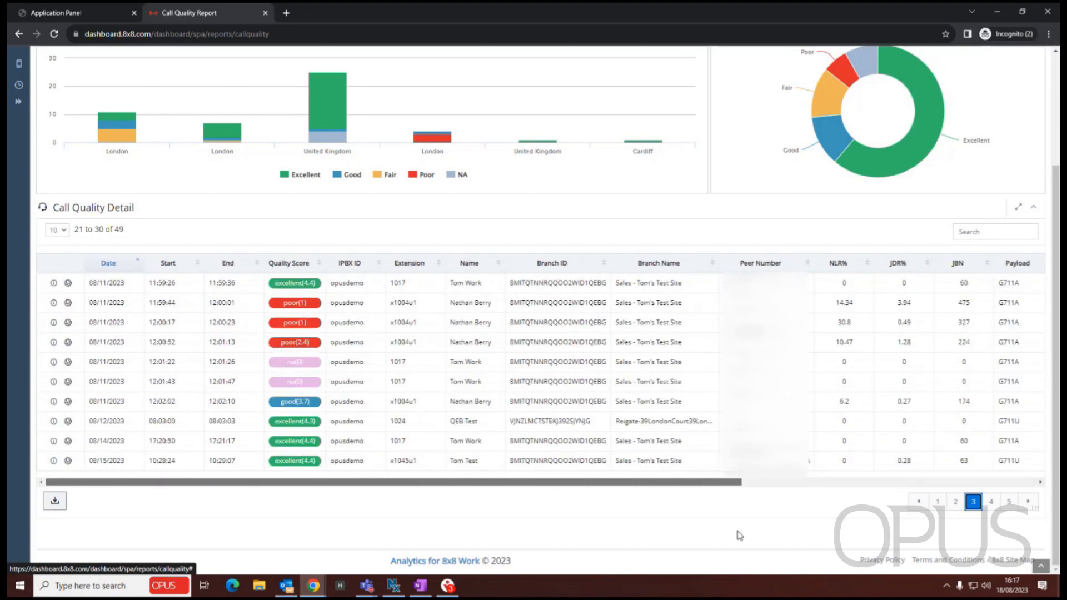
left_click(937, 501)
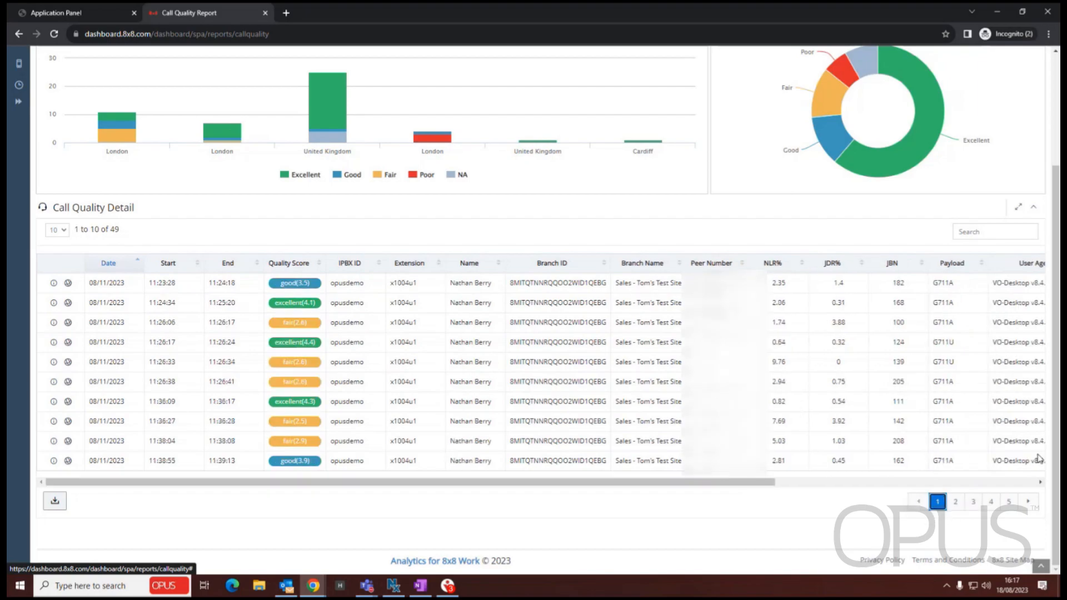
Step: Sort the call records by Quality Score in ascending order, checking the last page and the reverse order along the way
left_click(293, 266)
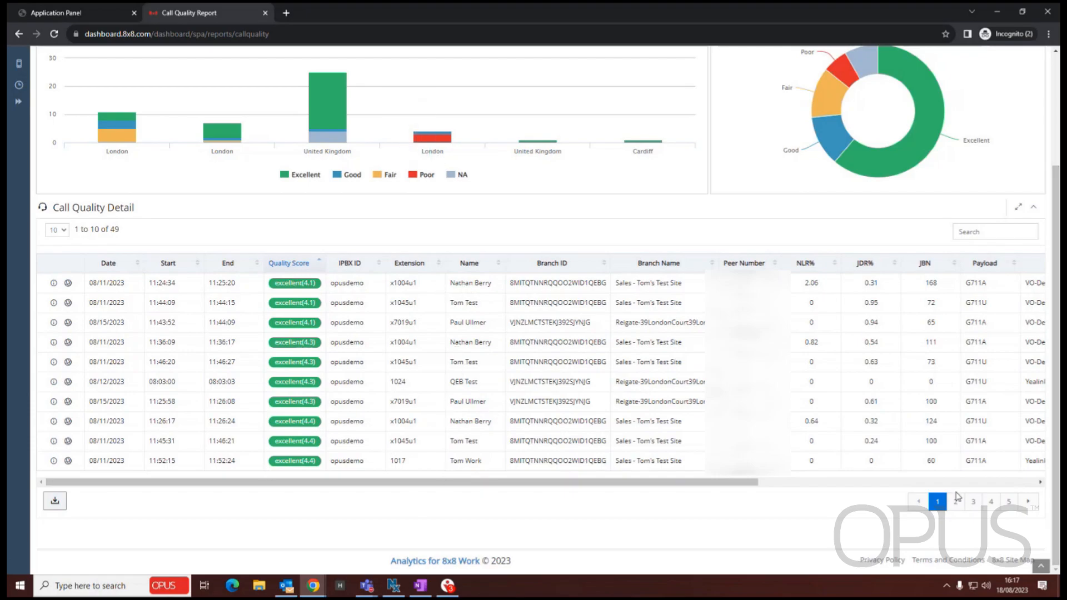
left_click(1010, 506)
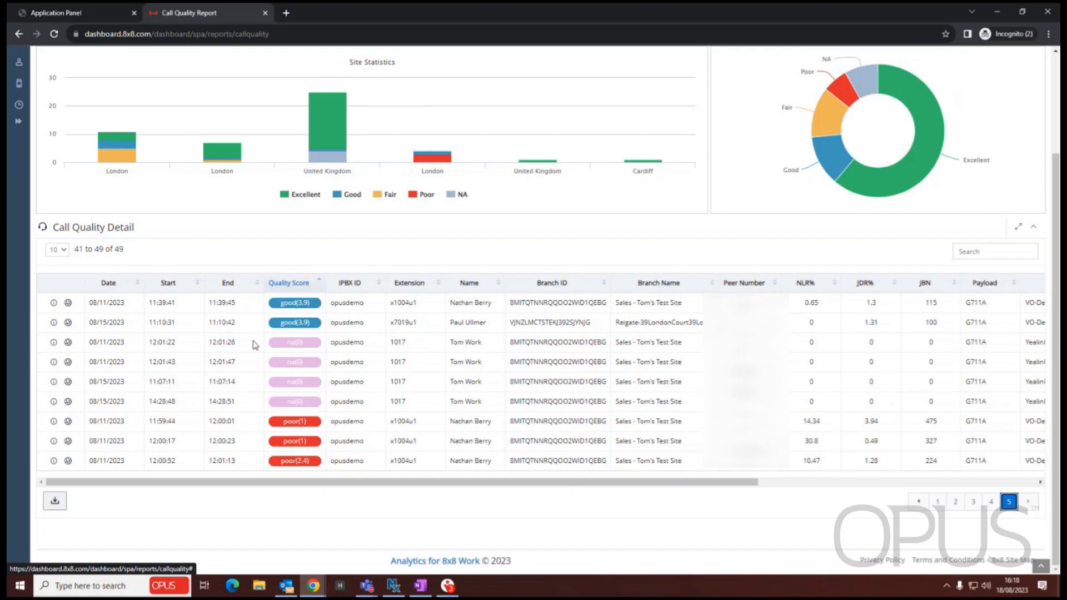
left_click(296, 285)
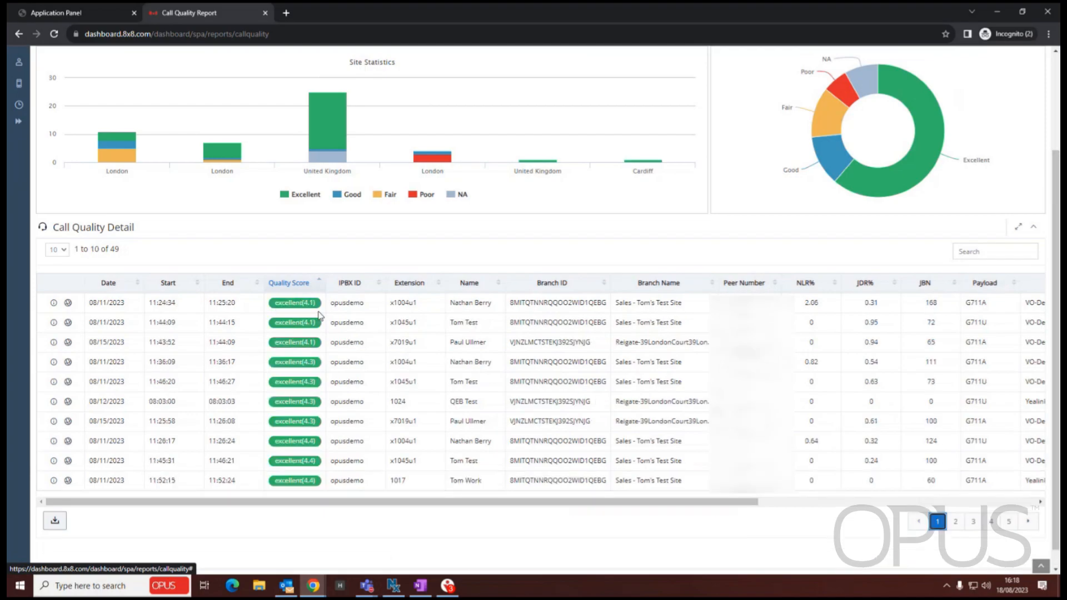
left_click(297, 286)
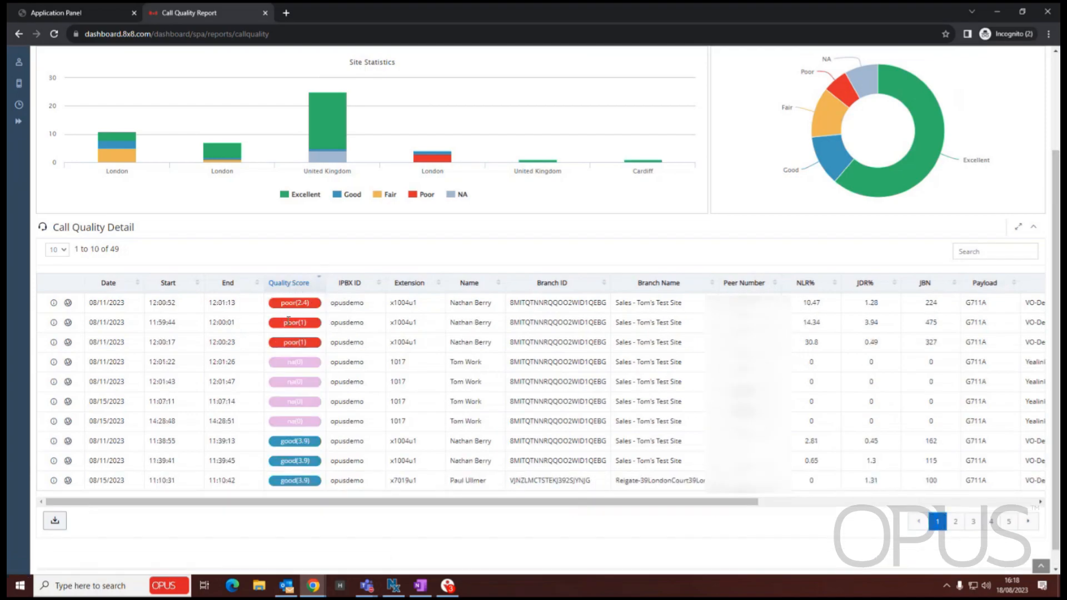
left_click(299, 285)
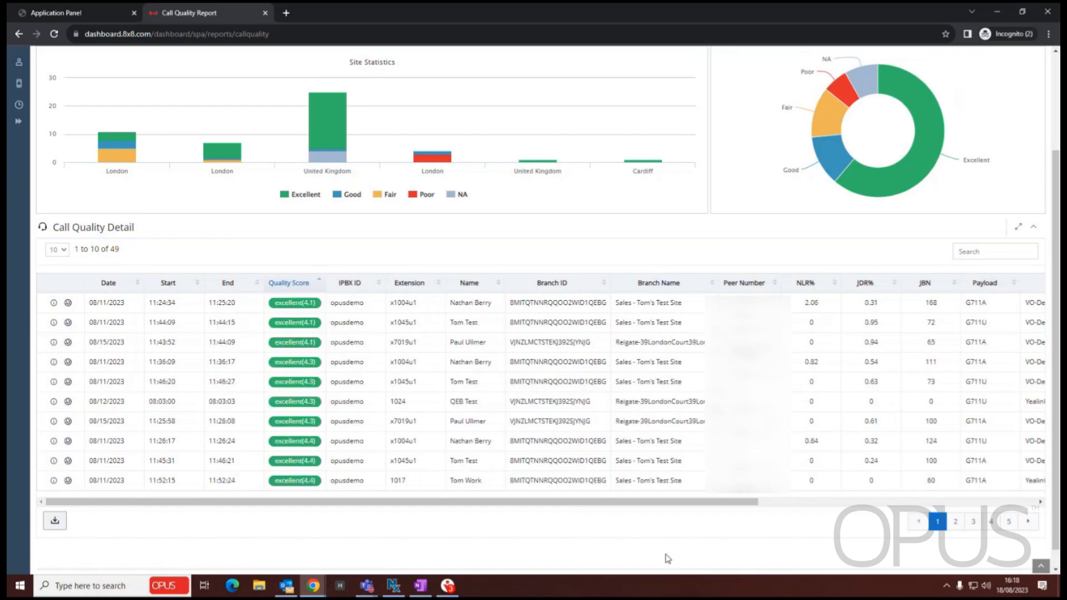
Step: Examine the User Agent column, highlighting a VO-Desktop entry and the Yealink SIP-T46S entry
left_click_drag(603, 503, 857, 492)
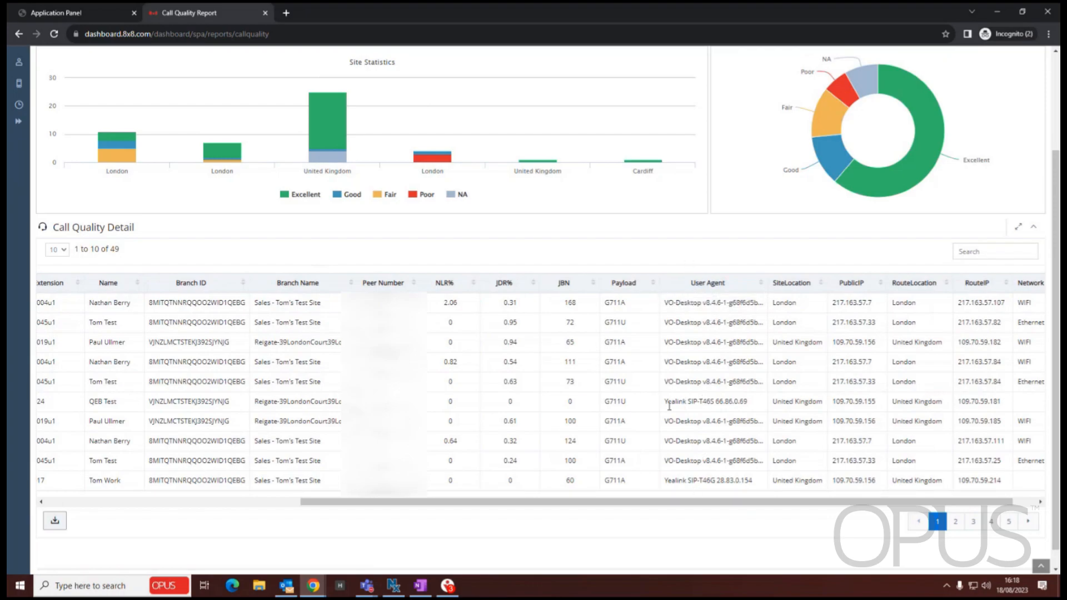
left_click_drag(664, 383, 747, 383)
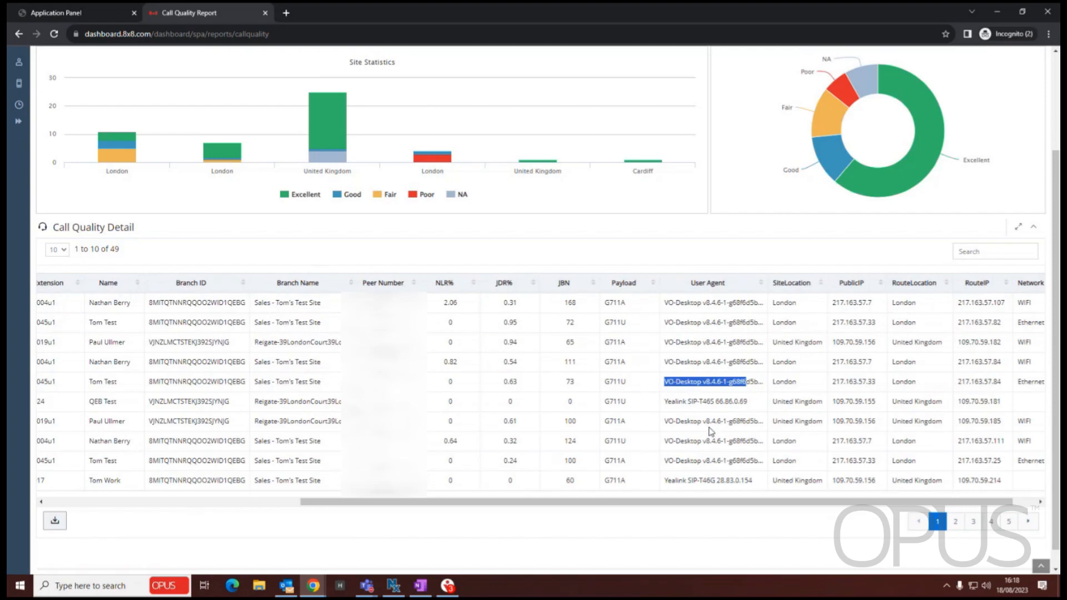
left_click_drag(662, 401, 754, 402)
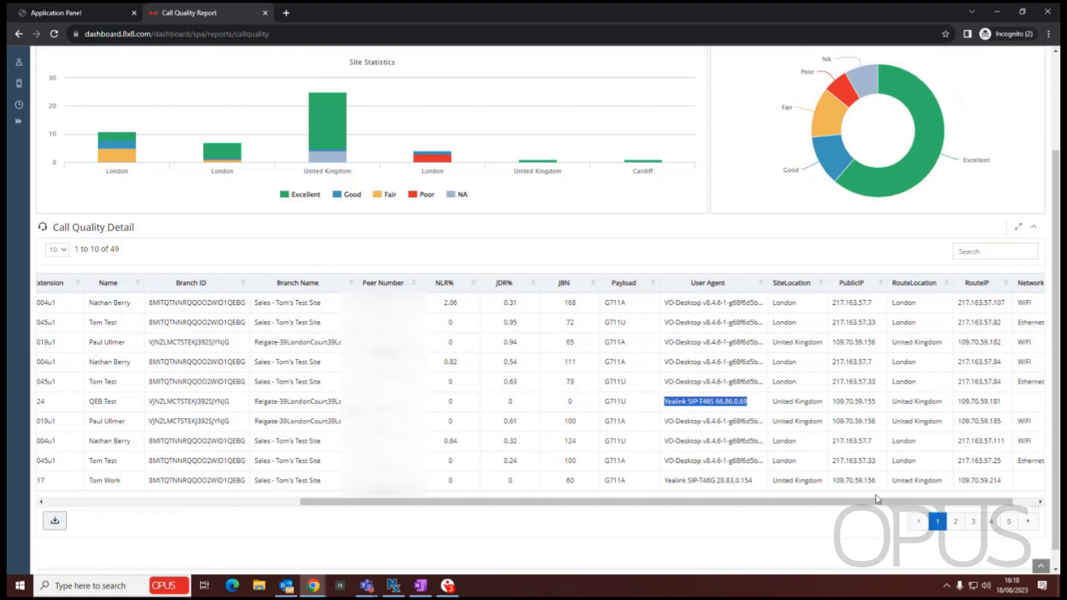
Step: Go to page 2 of the call records and review its columns from Quality Score through to Network Type
left_click(955, 521)
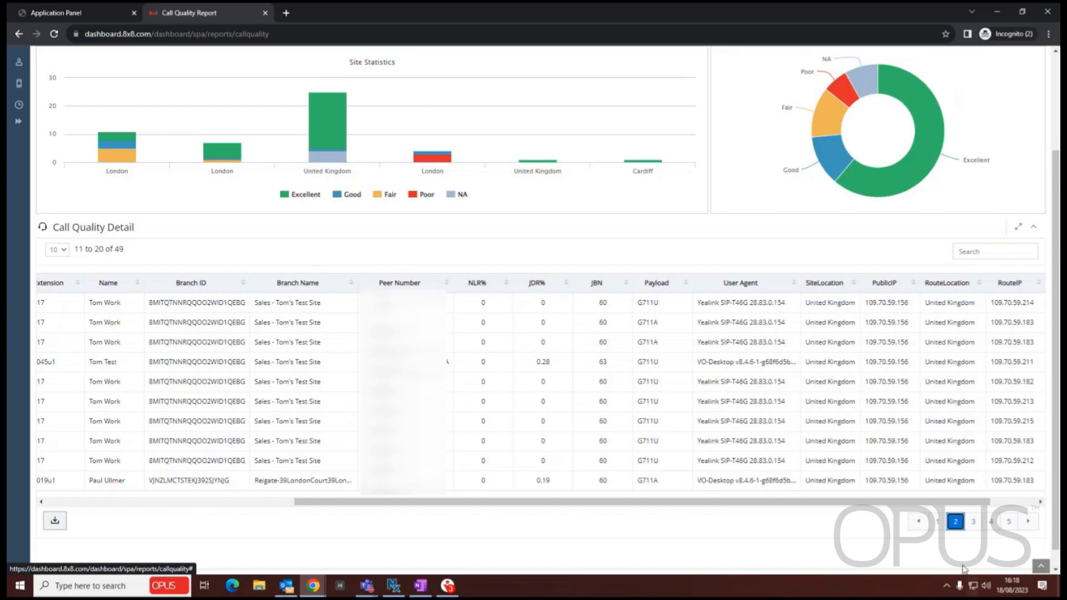
left_click(972, 524)
left_click(955, 522)
left_click_drag(696, 504, 819, 476)
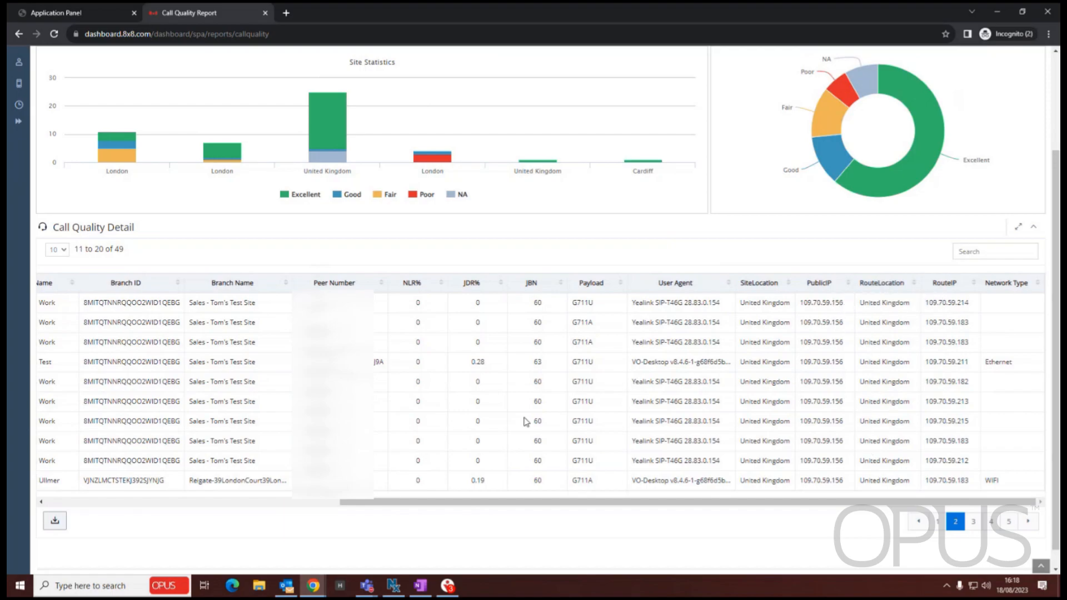
left_click_drag(464, 504, 51, 484)
left_click_drag(137, 503, 581, 470)
left_click_drag(624, 502, 238, 509)
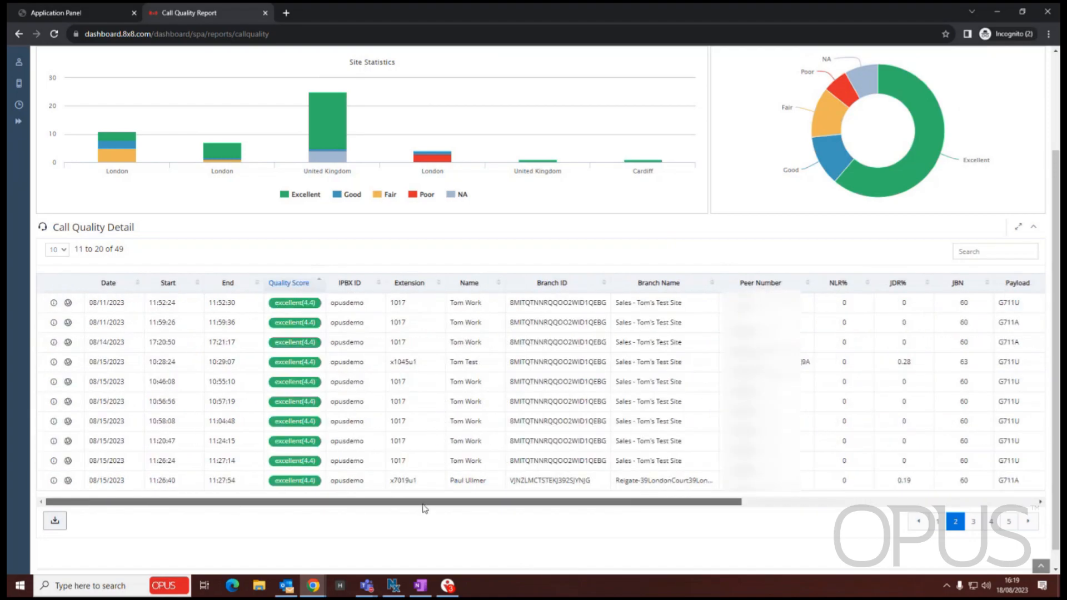
scroll(569, 405, "up", 1)
scroll(570, 405, "up", 1)
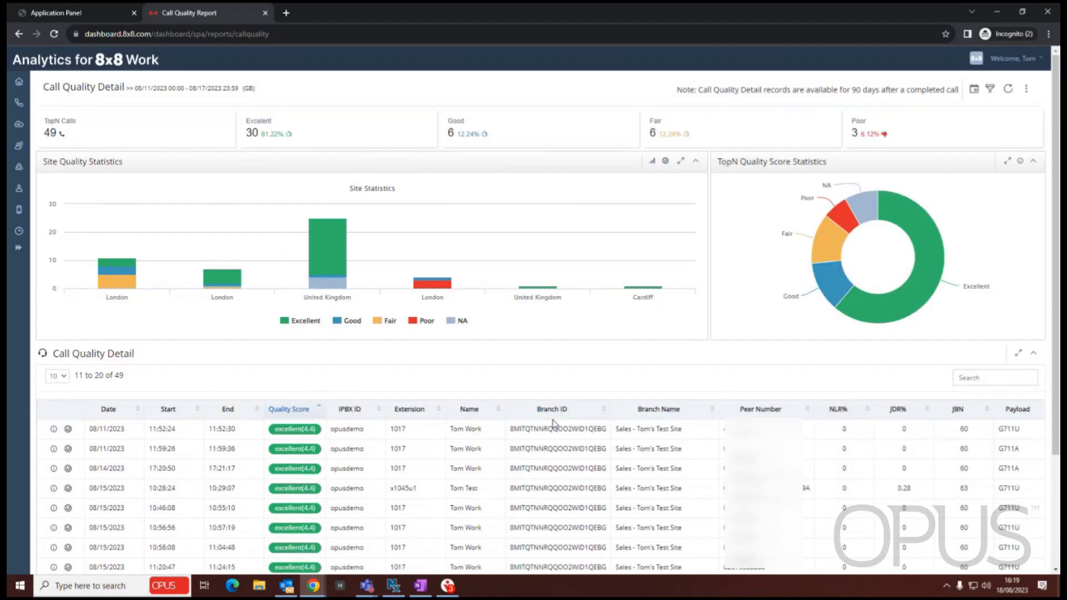
scroll(554, 424, "down", 1)
scroll(553, 424, "down", 1)
scroll(554, 424, "up", 2)
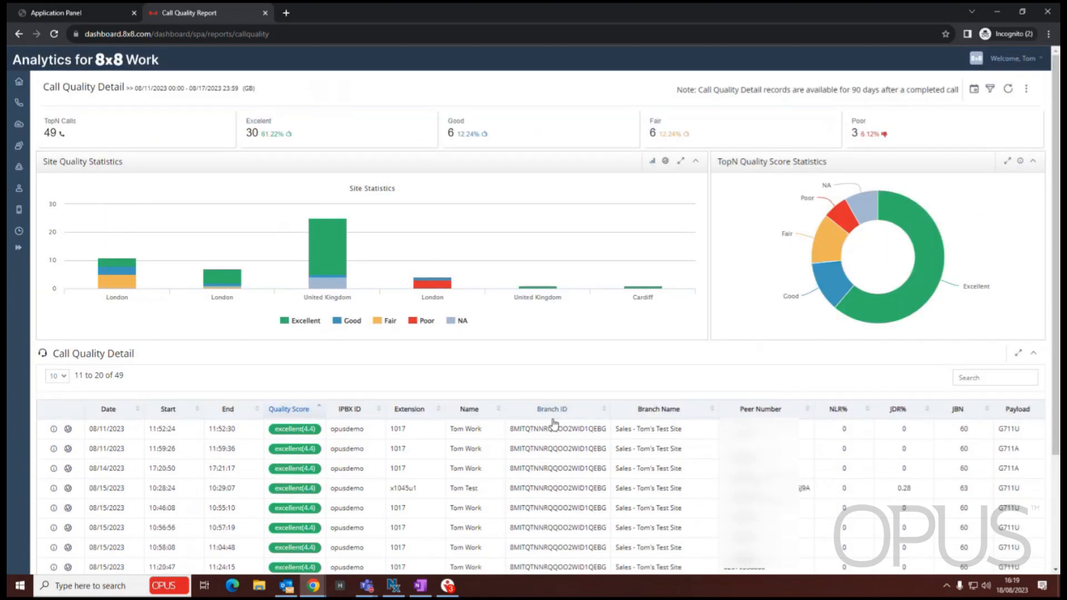